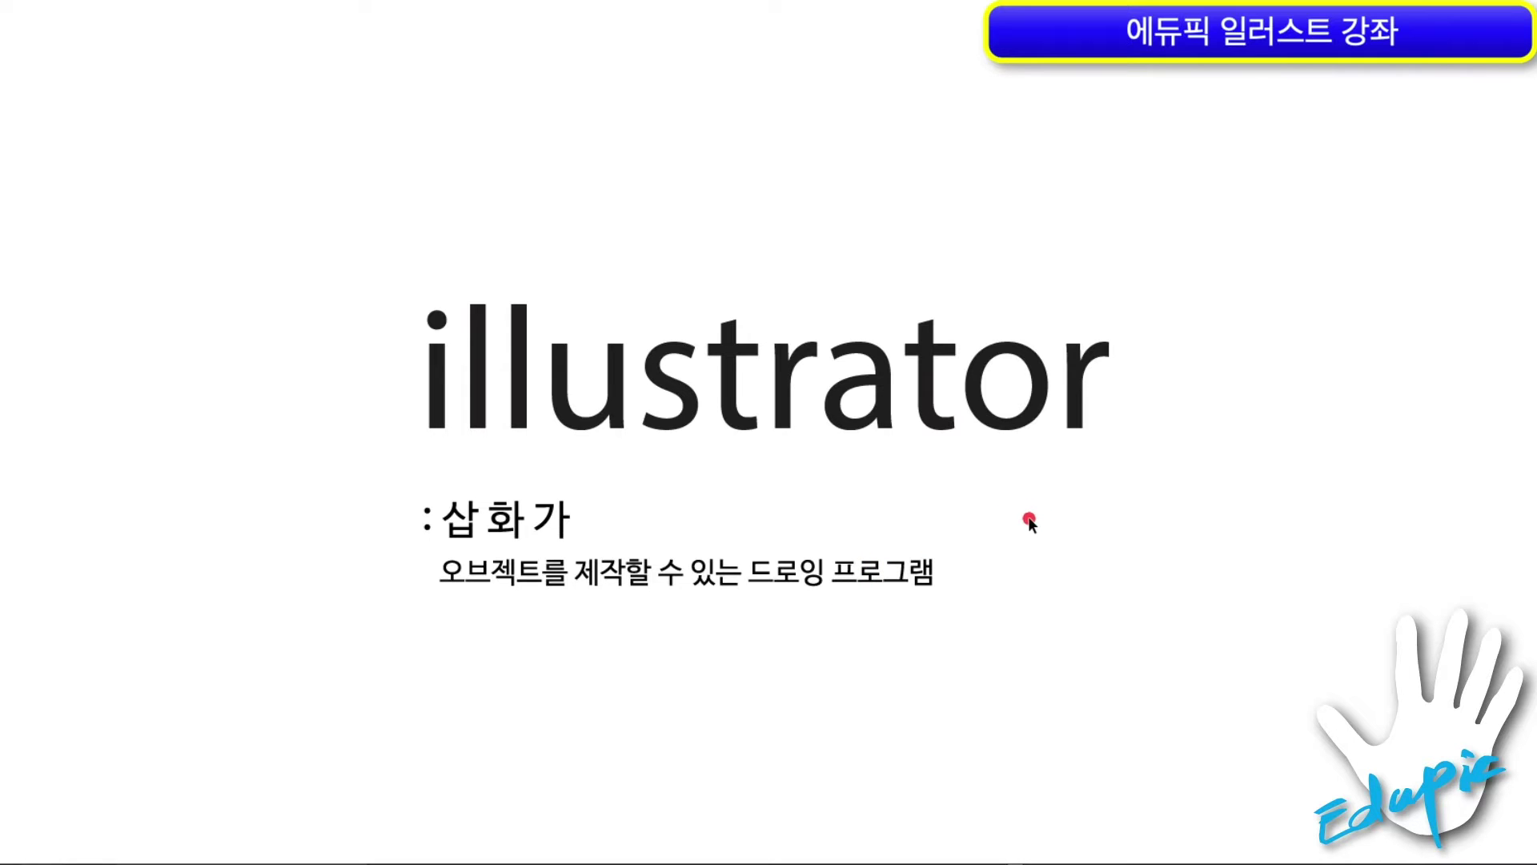
# - Scroll the artboard down past the title to the black Bitmap word and its description
pyautogui.scroll(-5, 966, 577)
pyautogui.scroll(-5, 967, 577)
pyautogui.scroll(-5, 909, 550)
# - Pan the artboard to show the orange Vector word and its points-lines-faces definition
pyautogui.moveTo(865, 614); pyautogui.dragTo(838, 578)
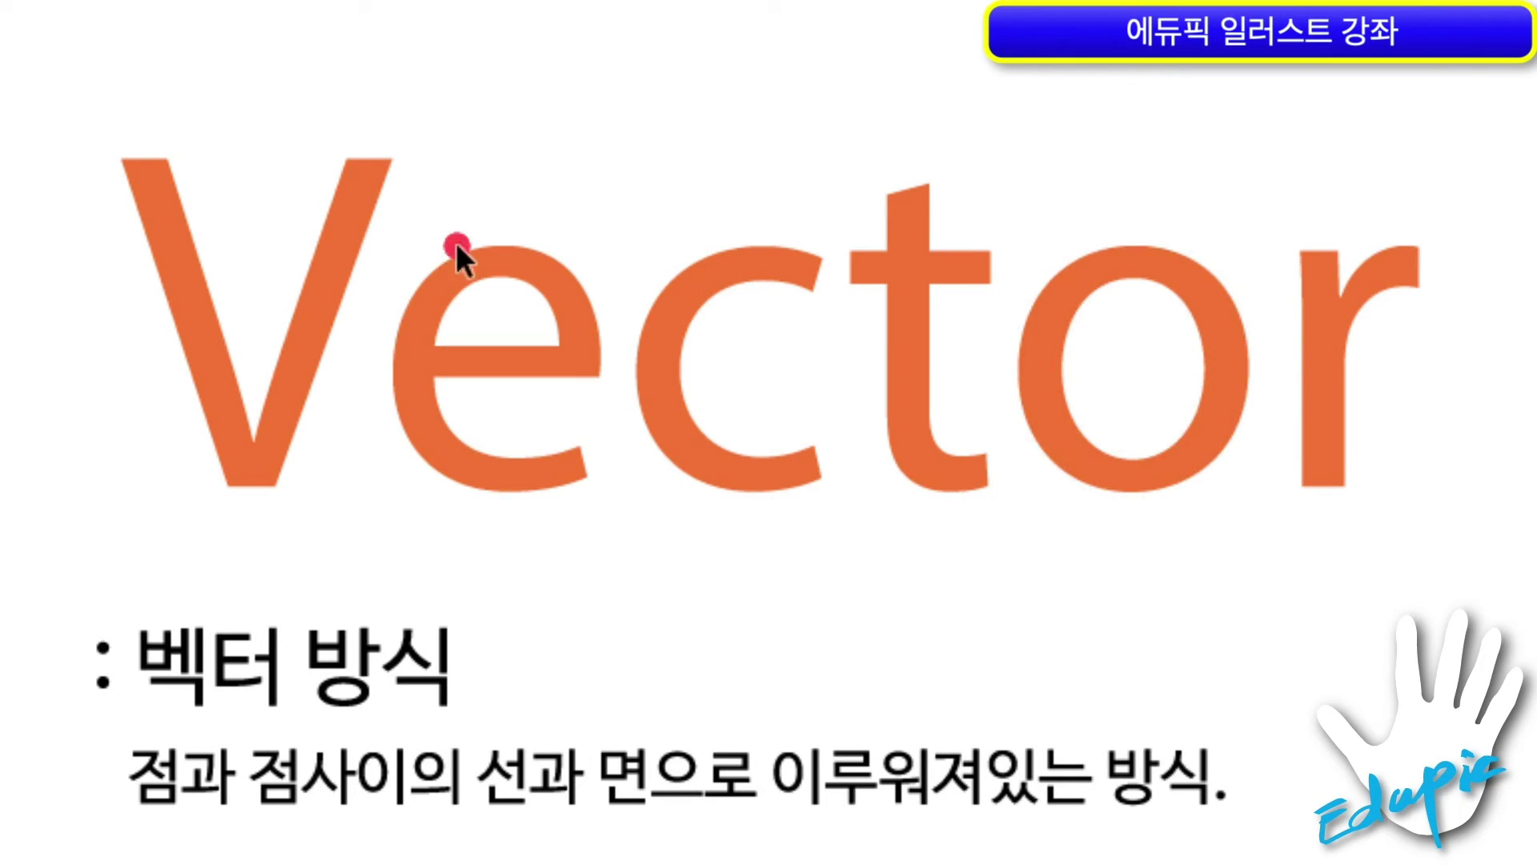
pyautogui.click(354, 213)
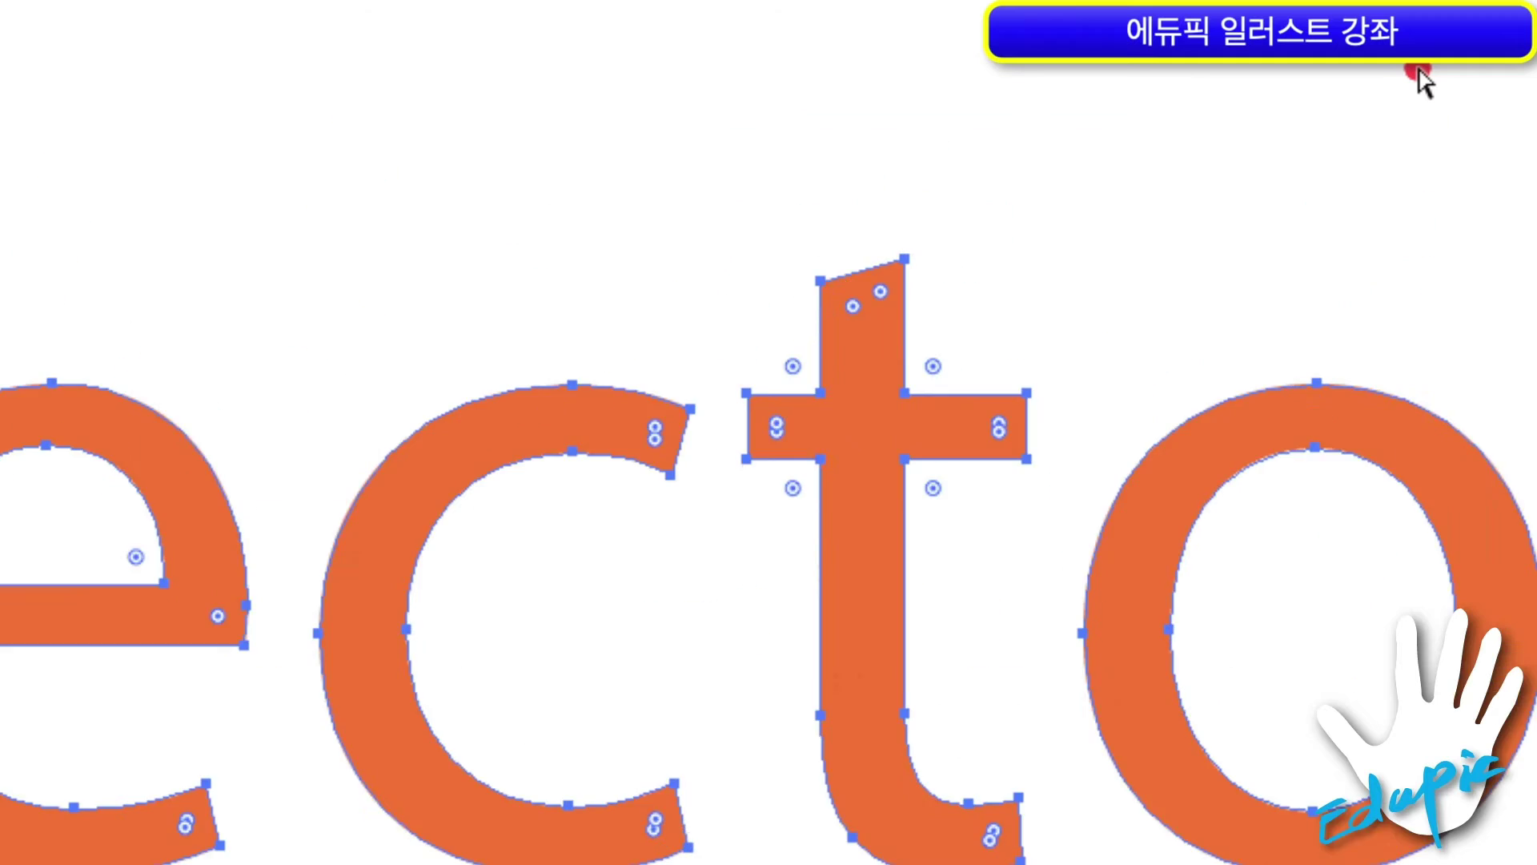
pyautogui.hotkey('ctrl', 'shift', 'a')
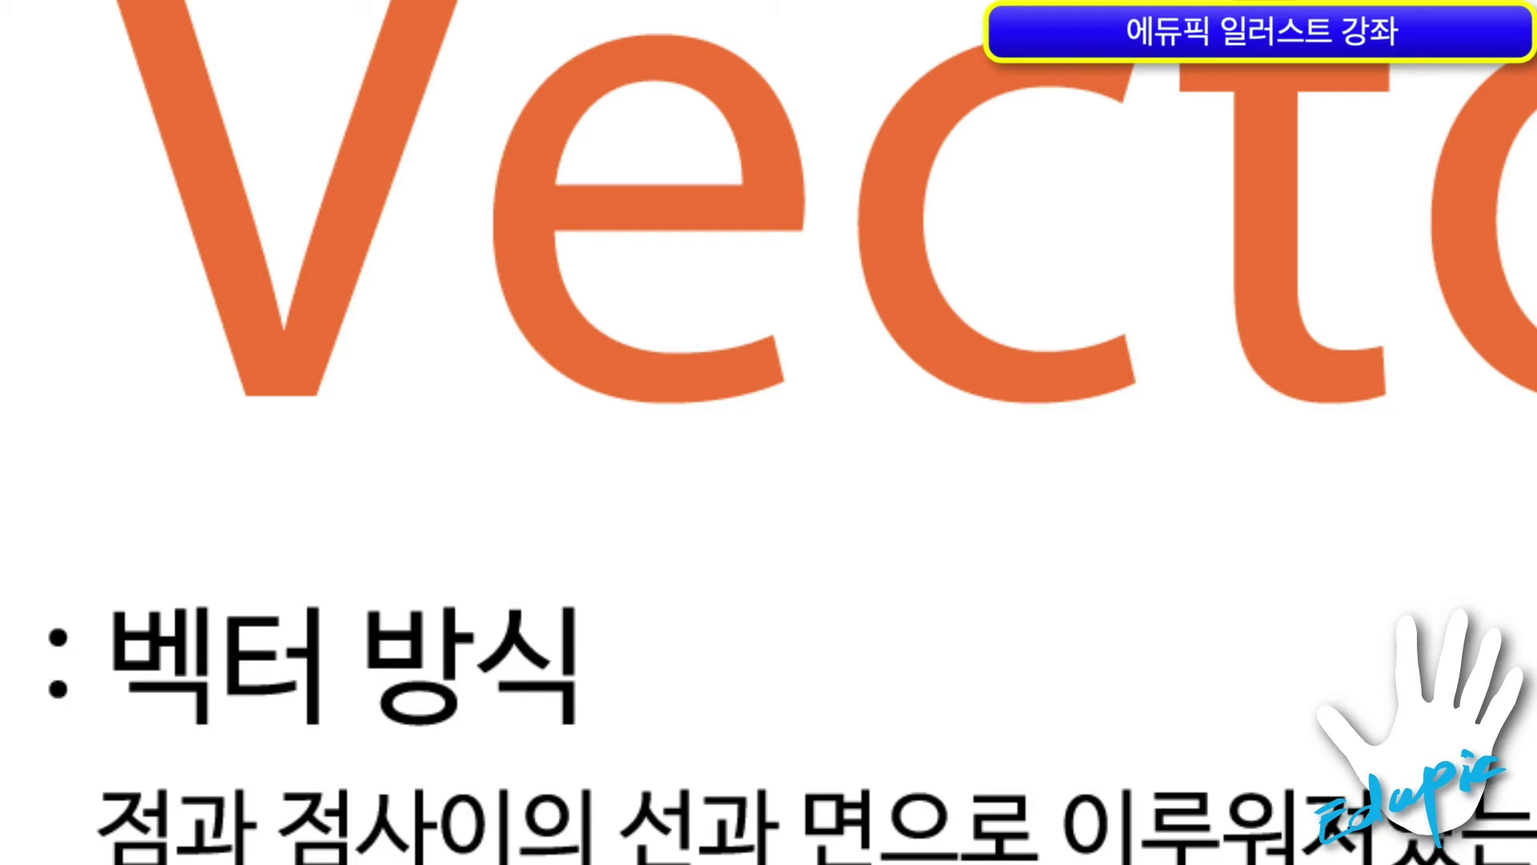
pyautogui.click(750, 16)
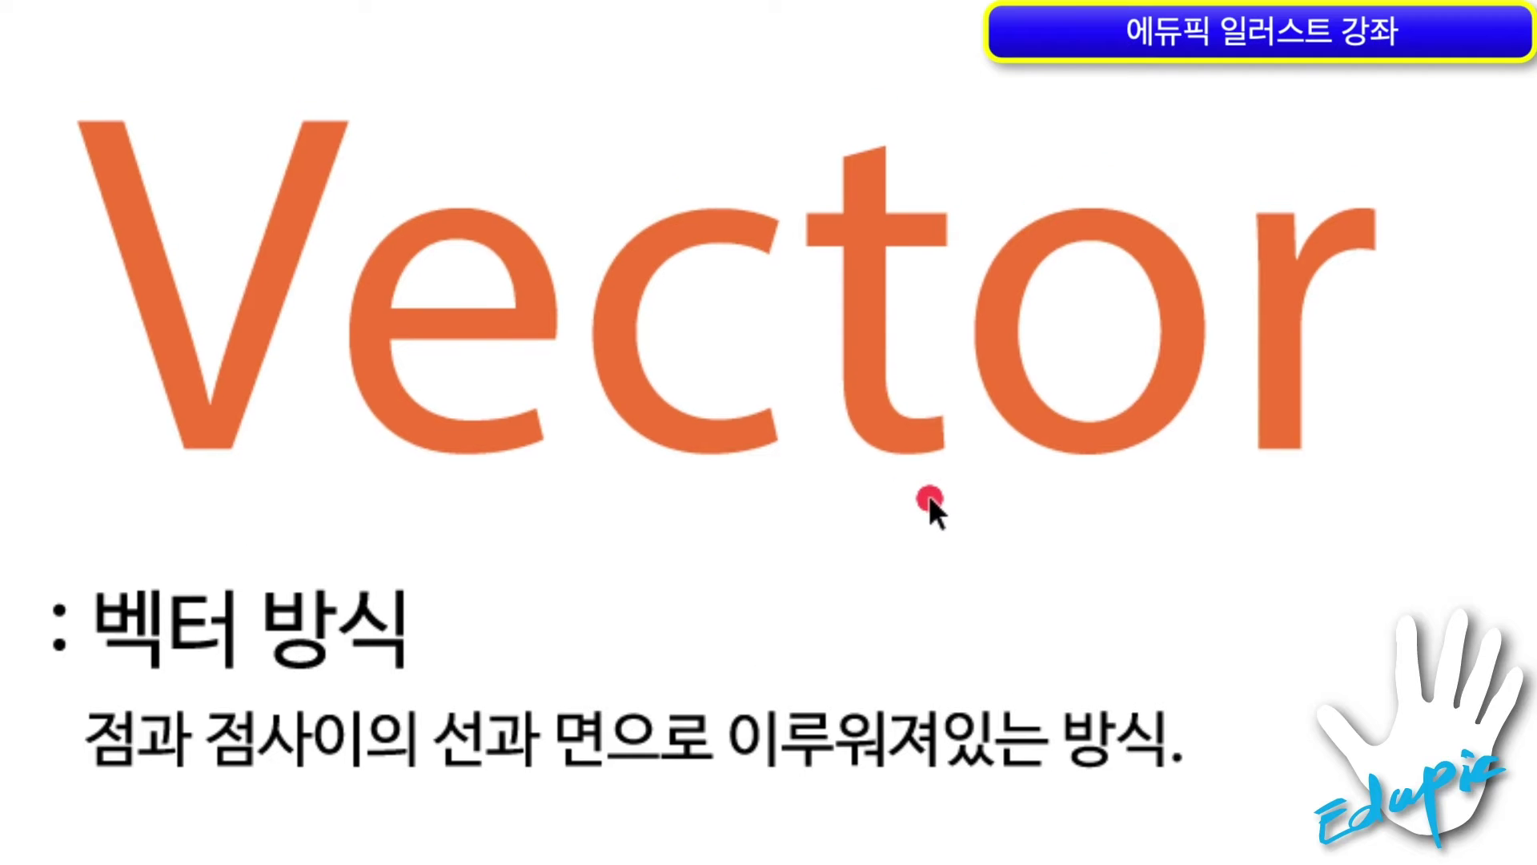
pyautogui.click(883, 384)
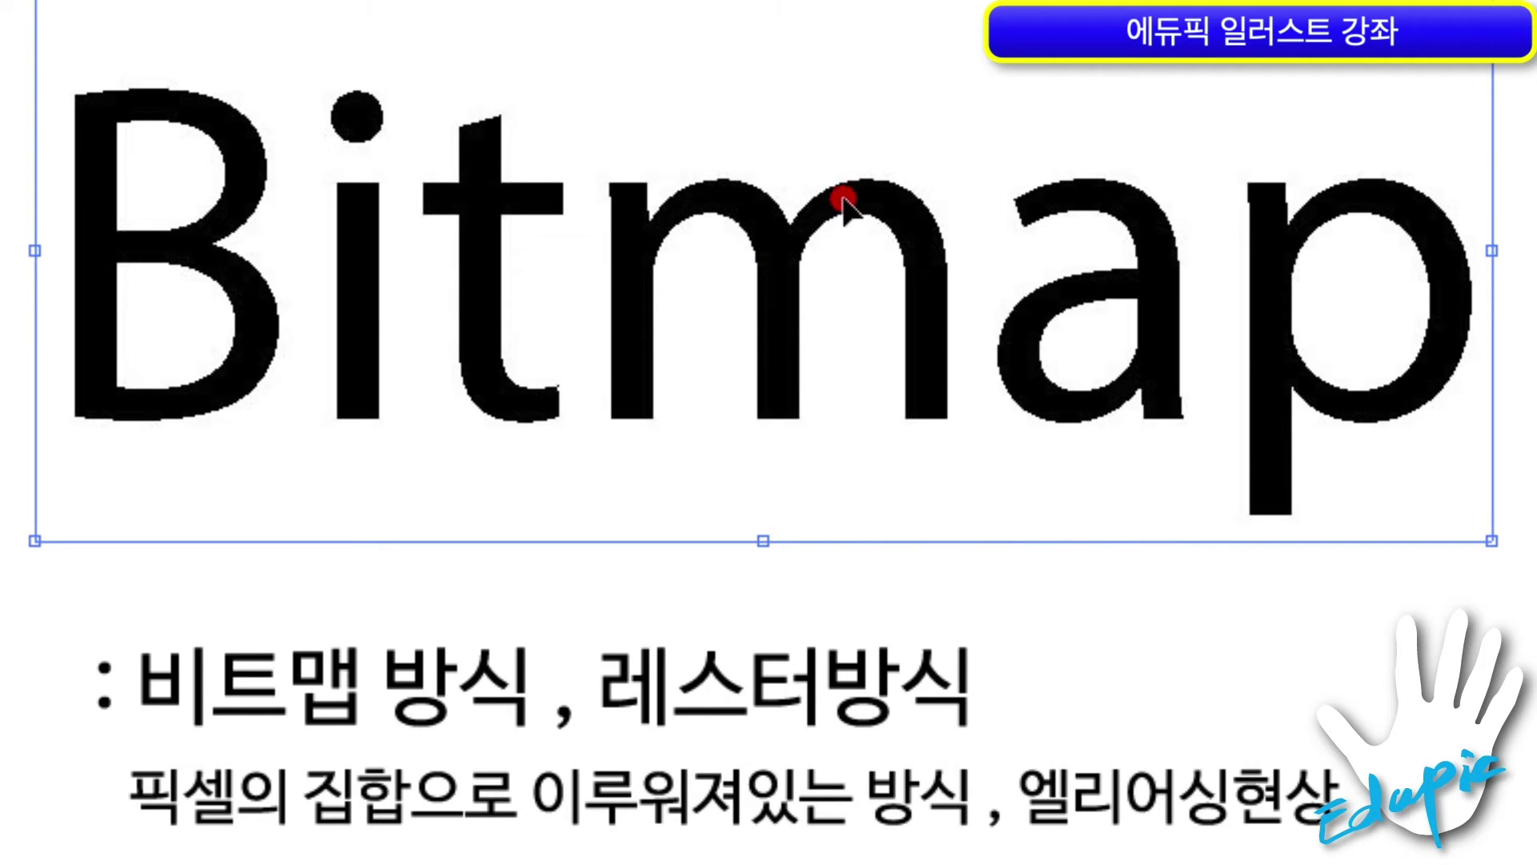
# - Select the pixelated Bitmap image to show its bounding box, then deselect it
pyautogui.click(803, 559)
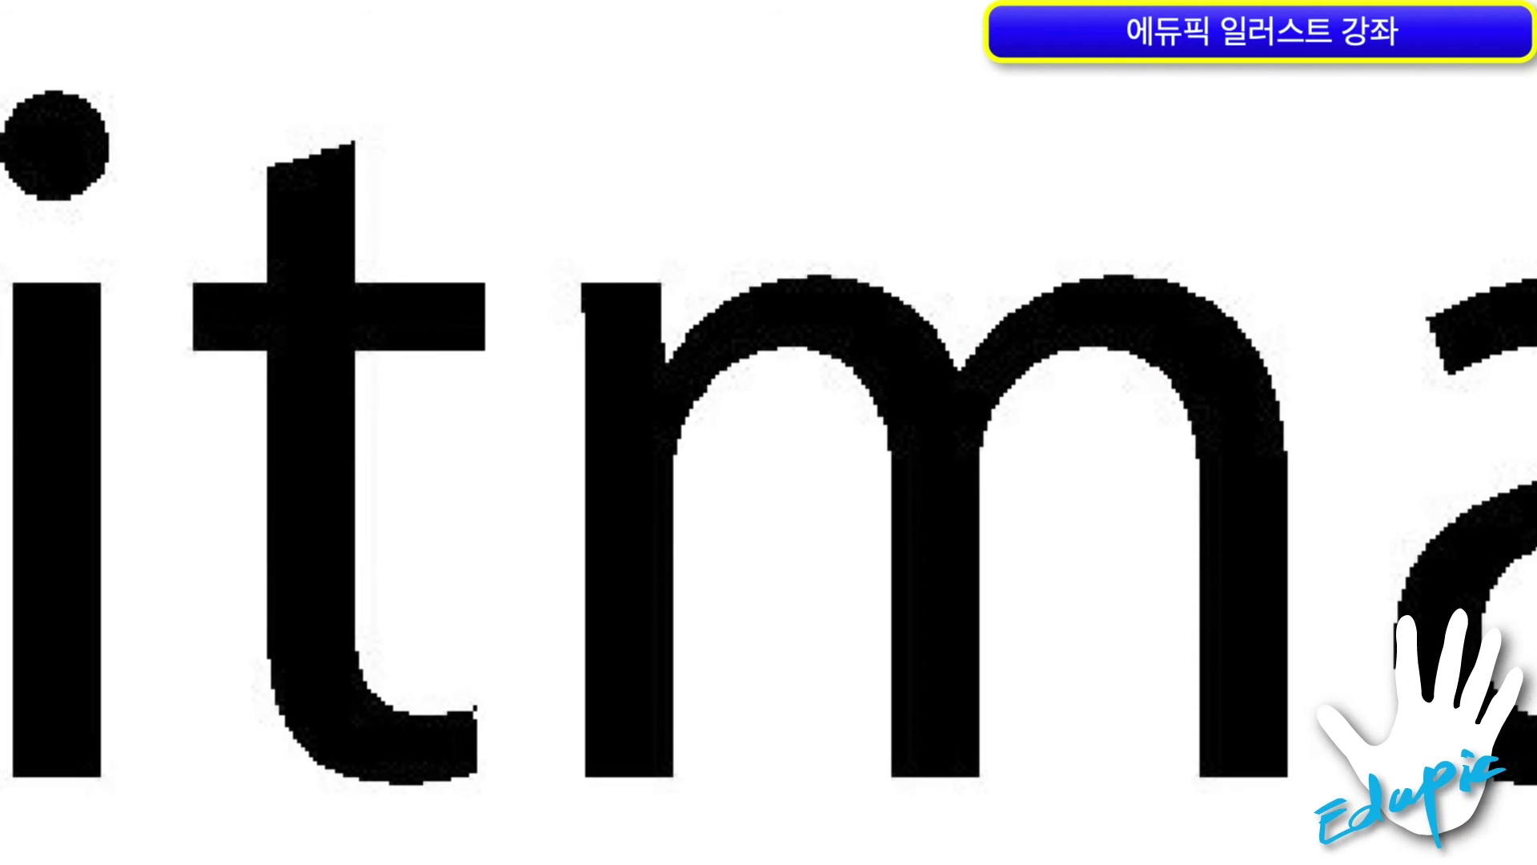
pyautogui.click(1099, 766)
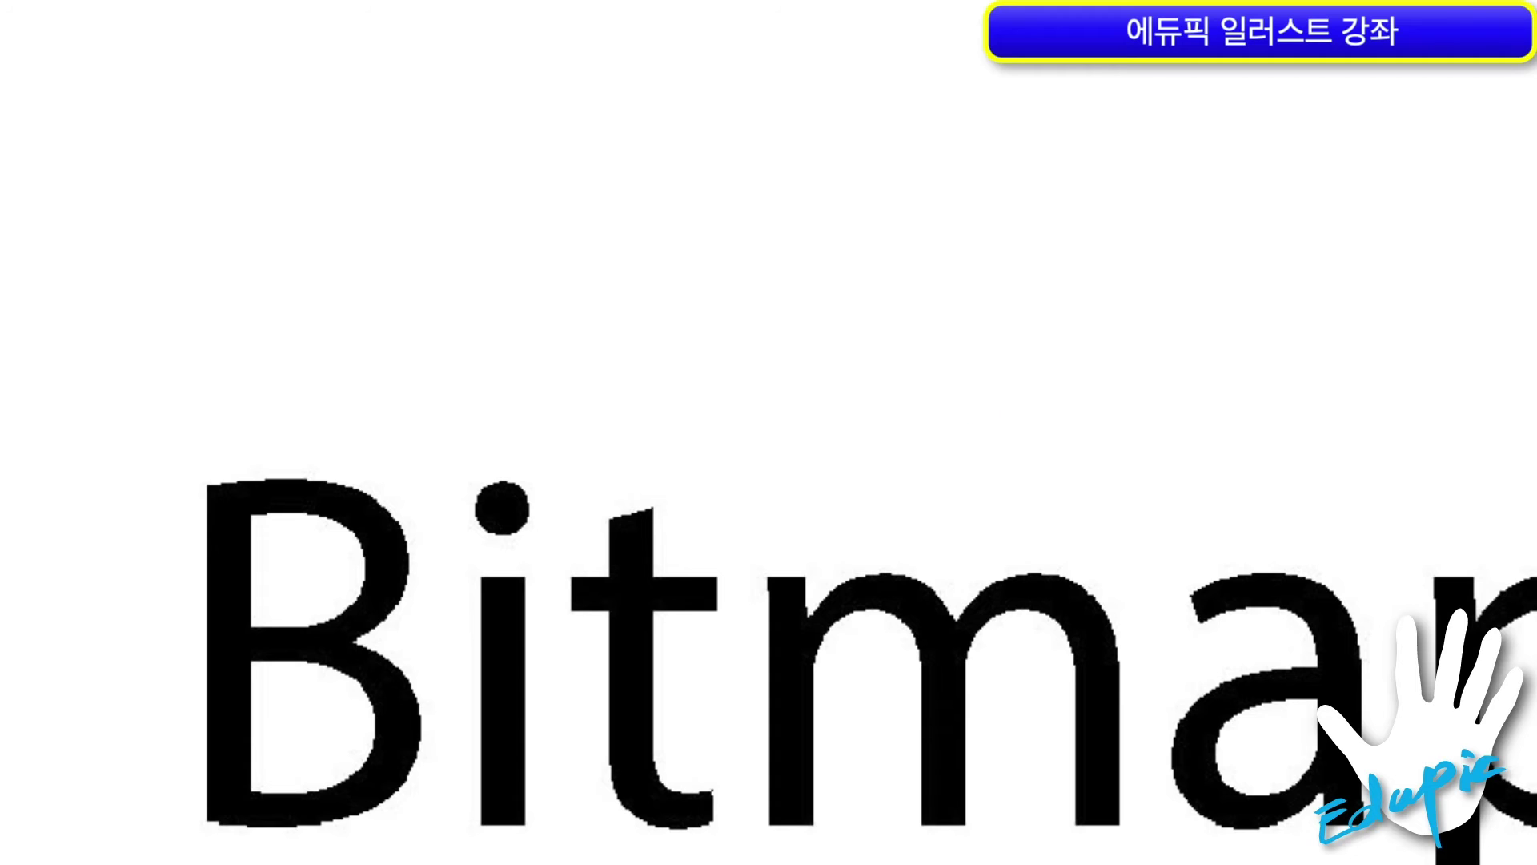
pyautogui.click(1092, 505)
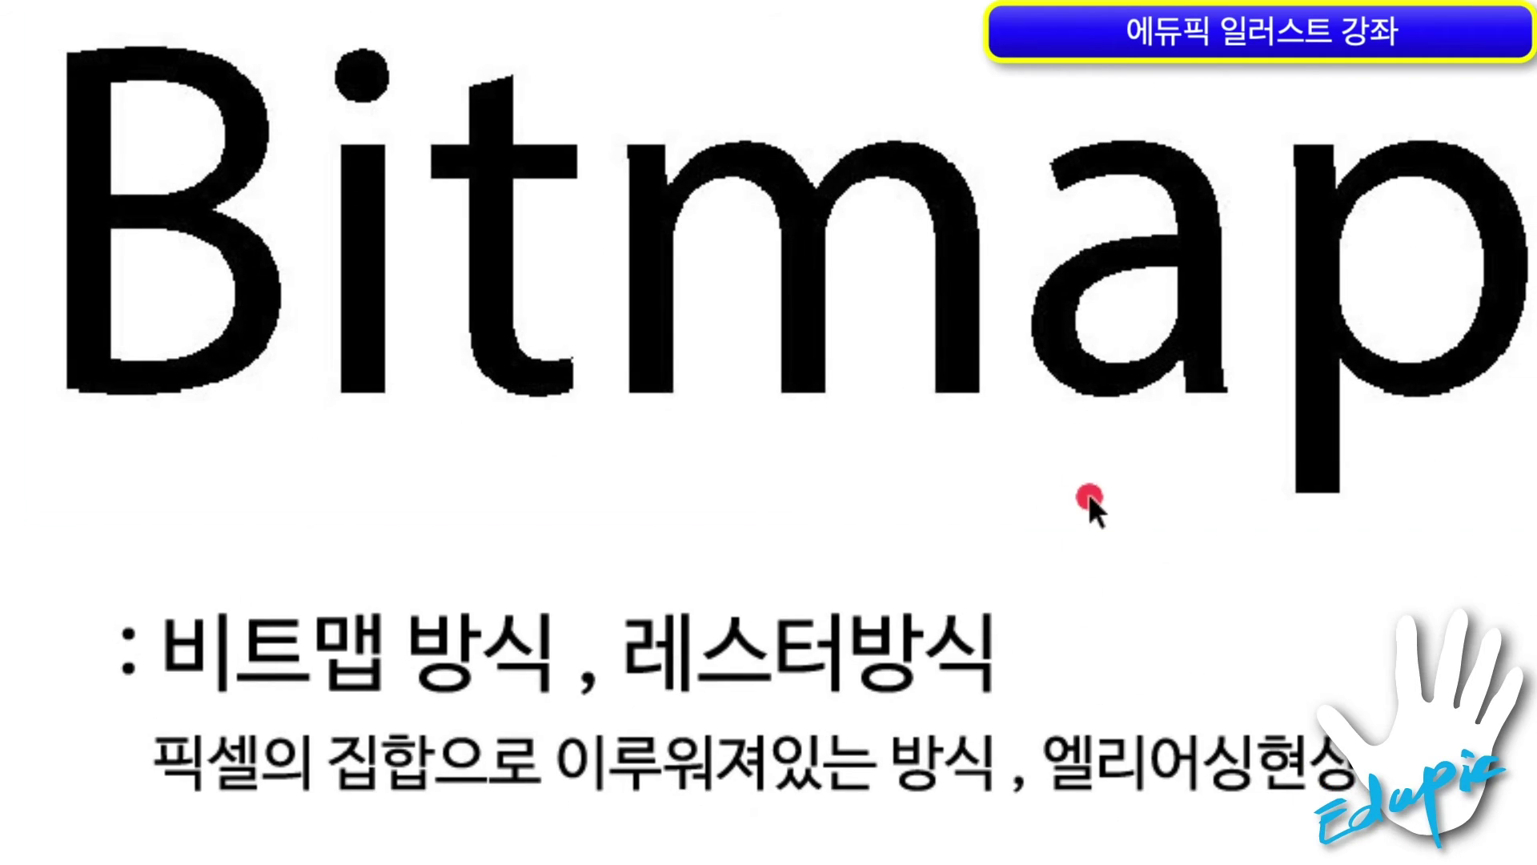
pyautogui.click(1074, 430)
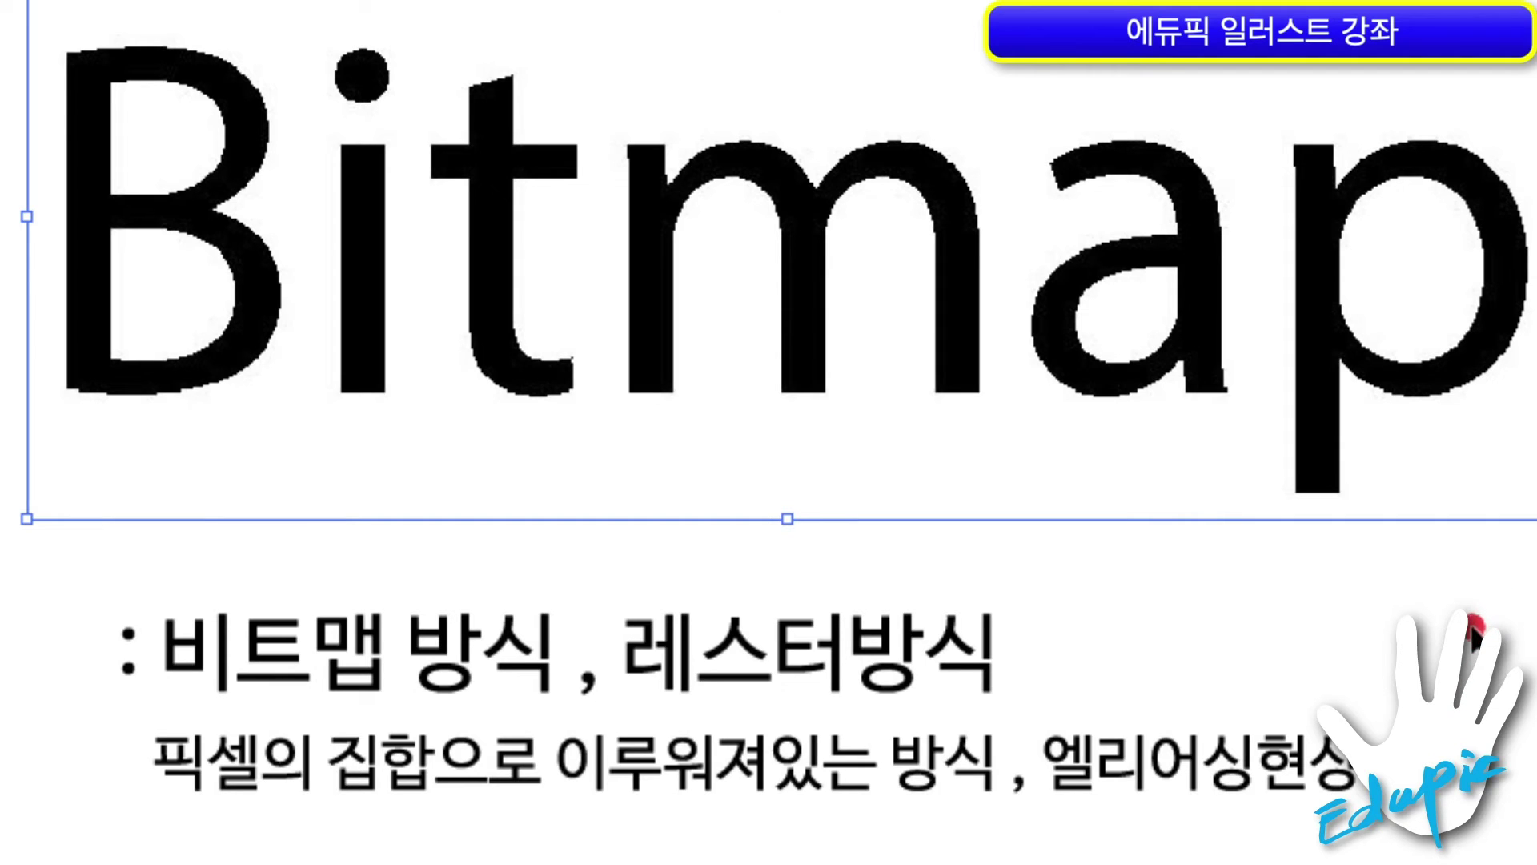
pyautogui.click(1241, 595)
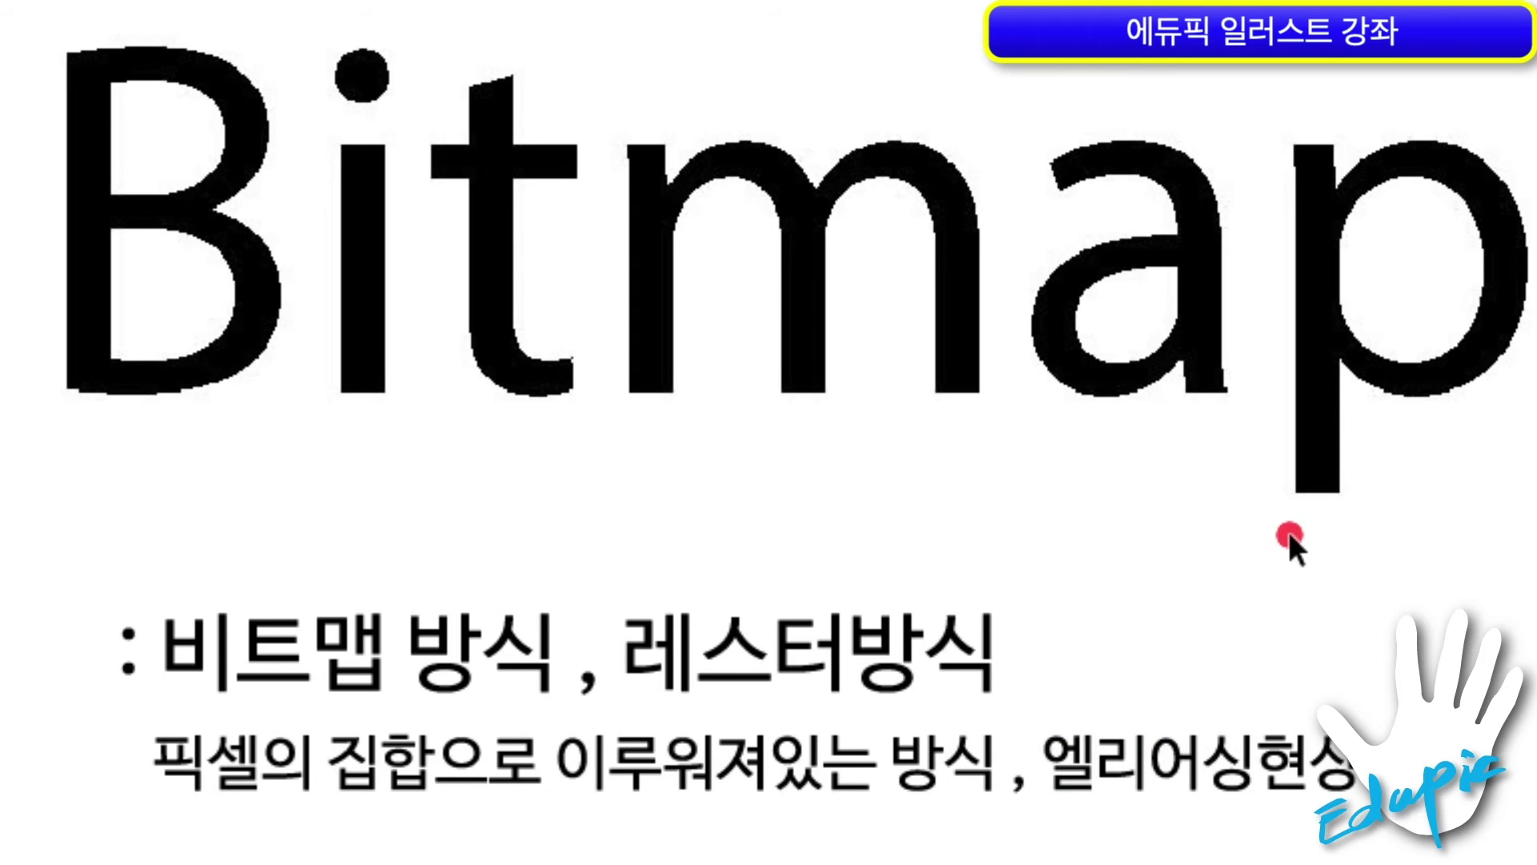
pyautogui.click(333, 302)
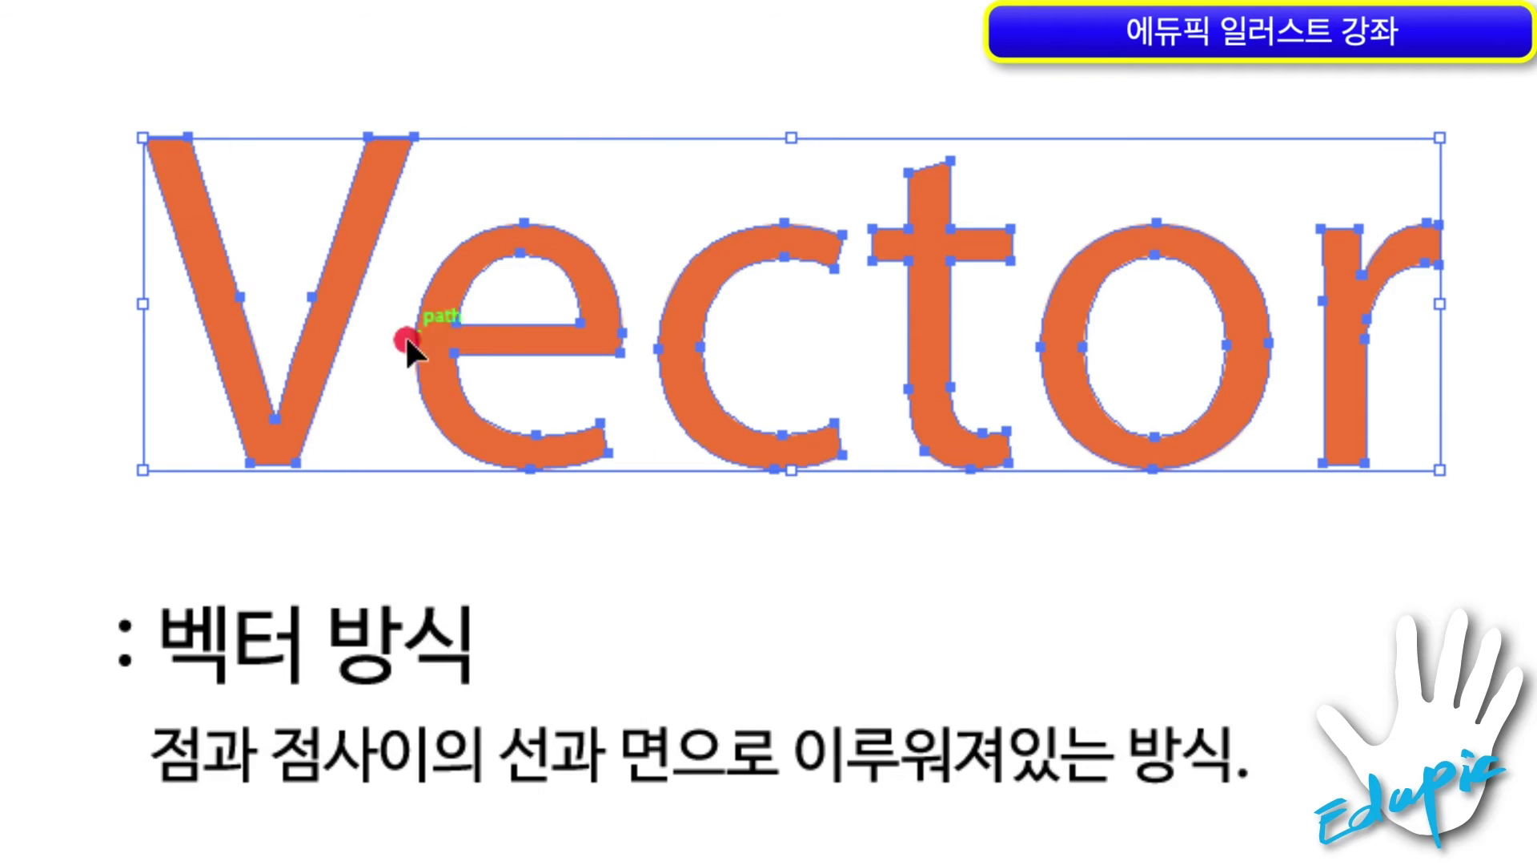
pyautogui.moveTo(1435, 141); pyautogui.dragTo(1530, 16)
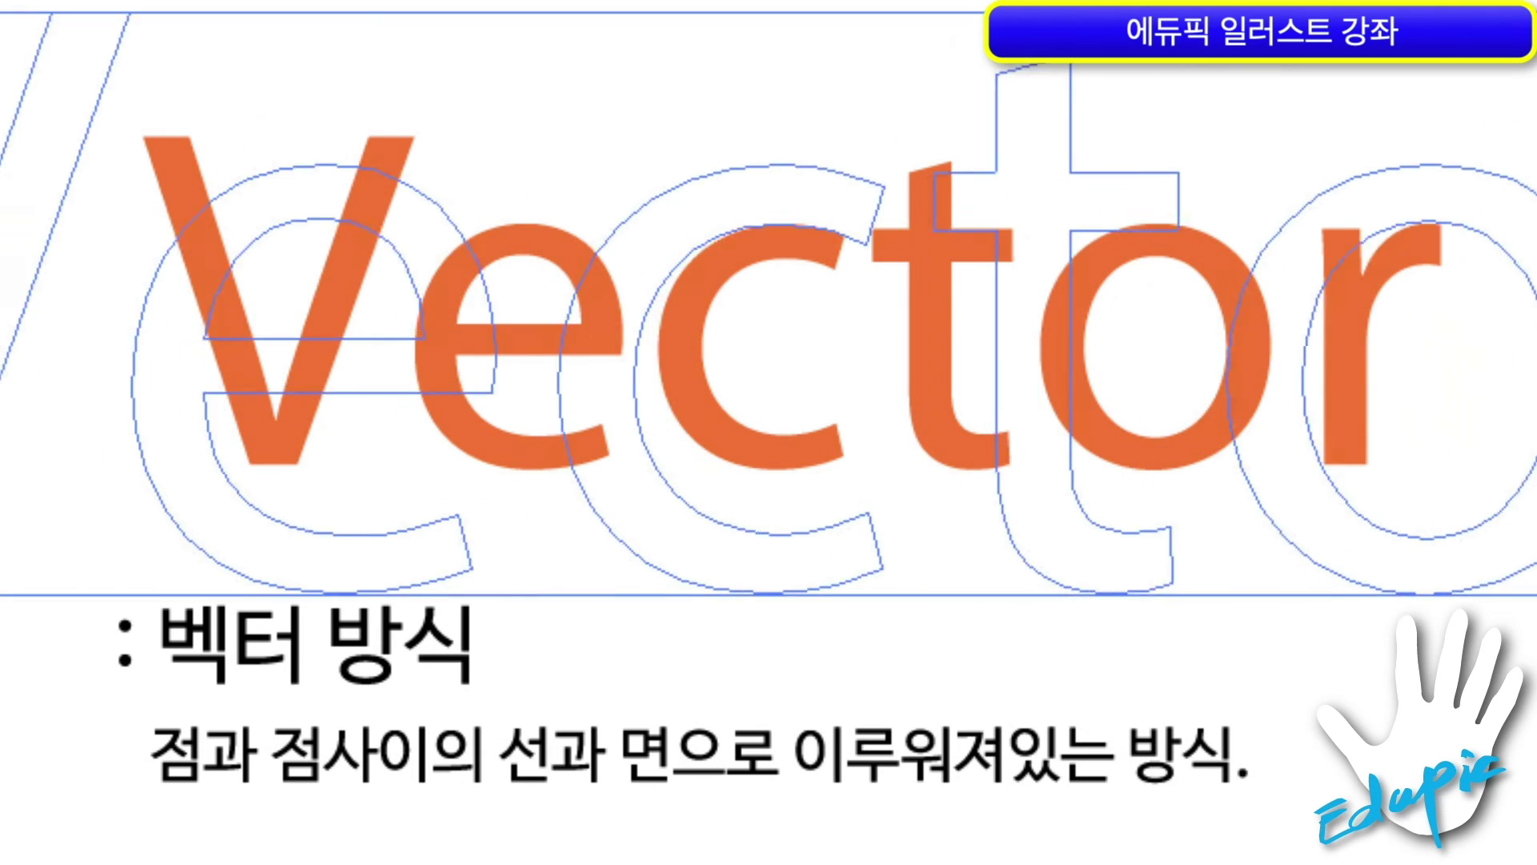
pyautogui.hotkey('ctrl', 'shift', 'a')
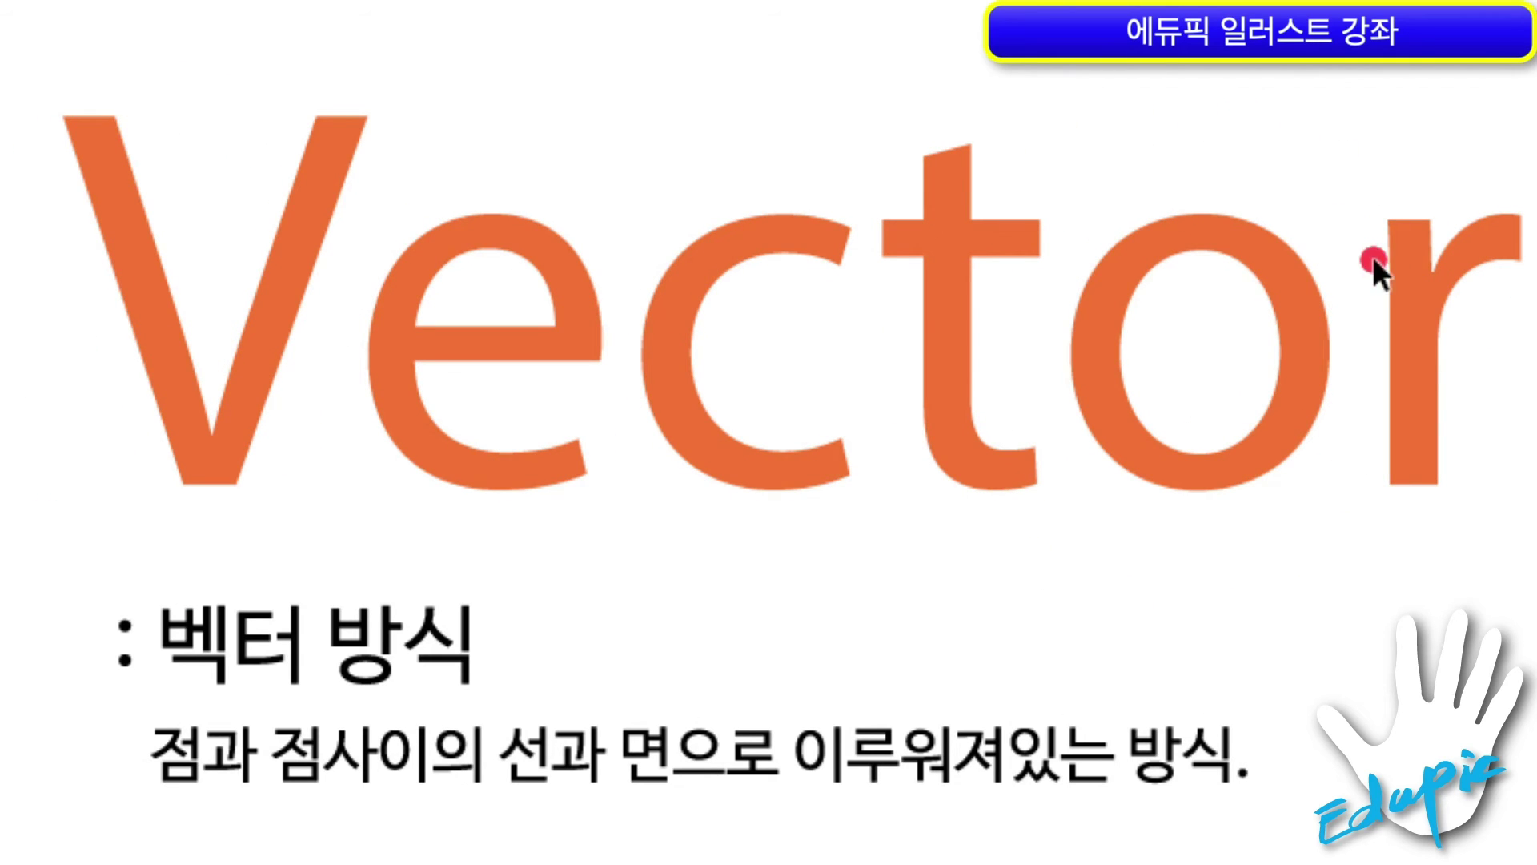
pyautogui.moveTo(1372, 257); pyautogui.dragTo(1304, 179)
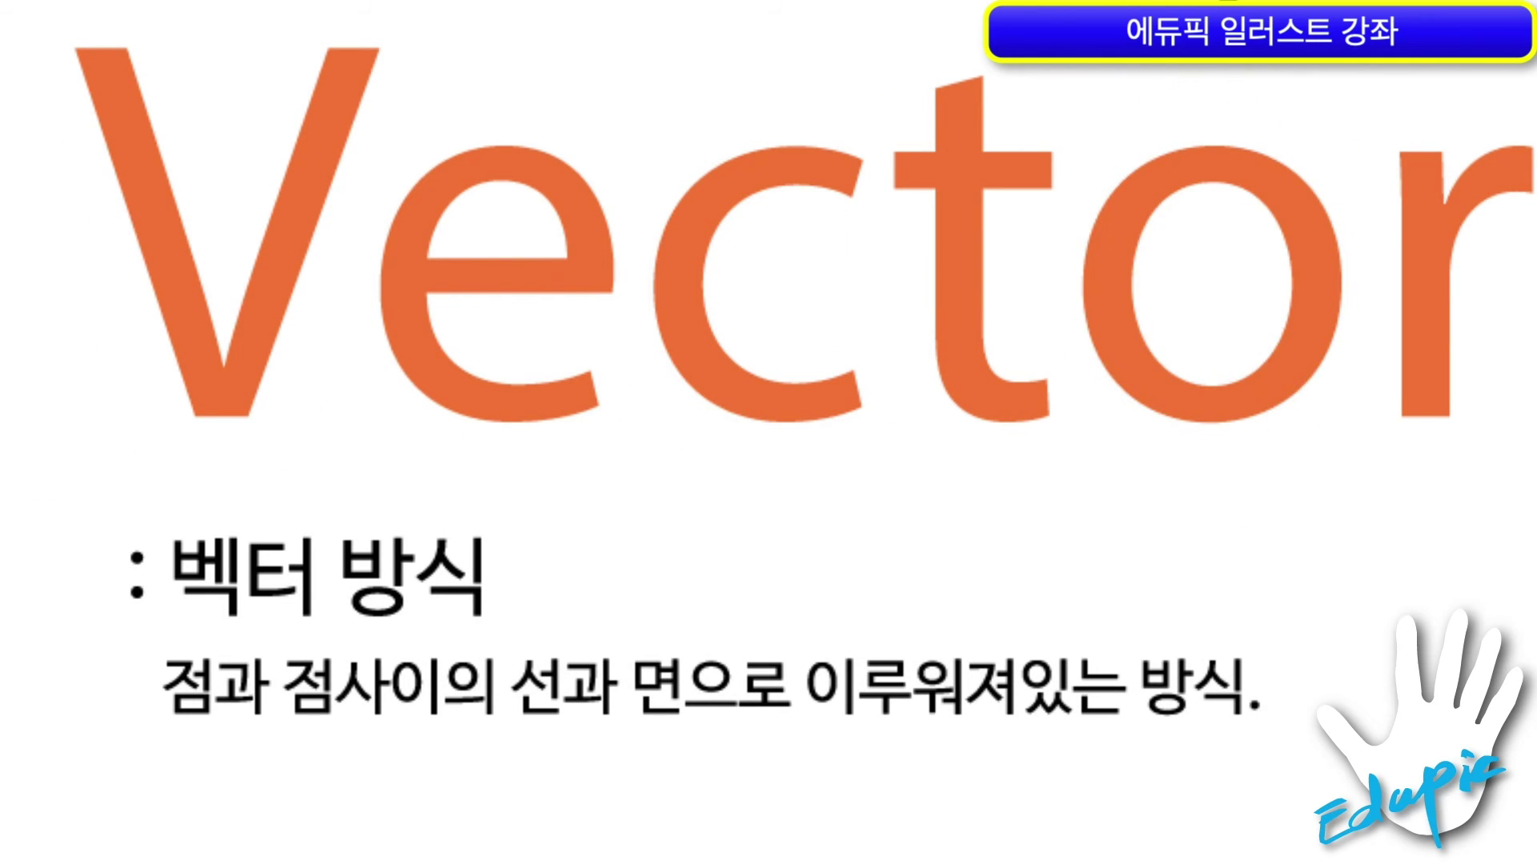
pyautogui.moveTo(1222, 8); pyautogui.dragTo(1217, 121)
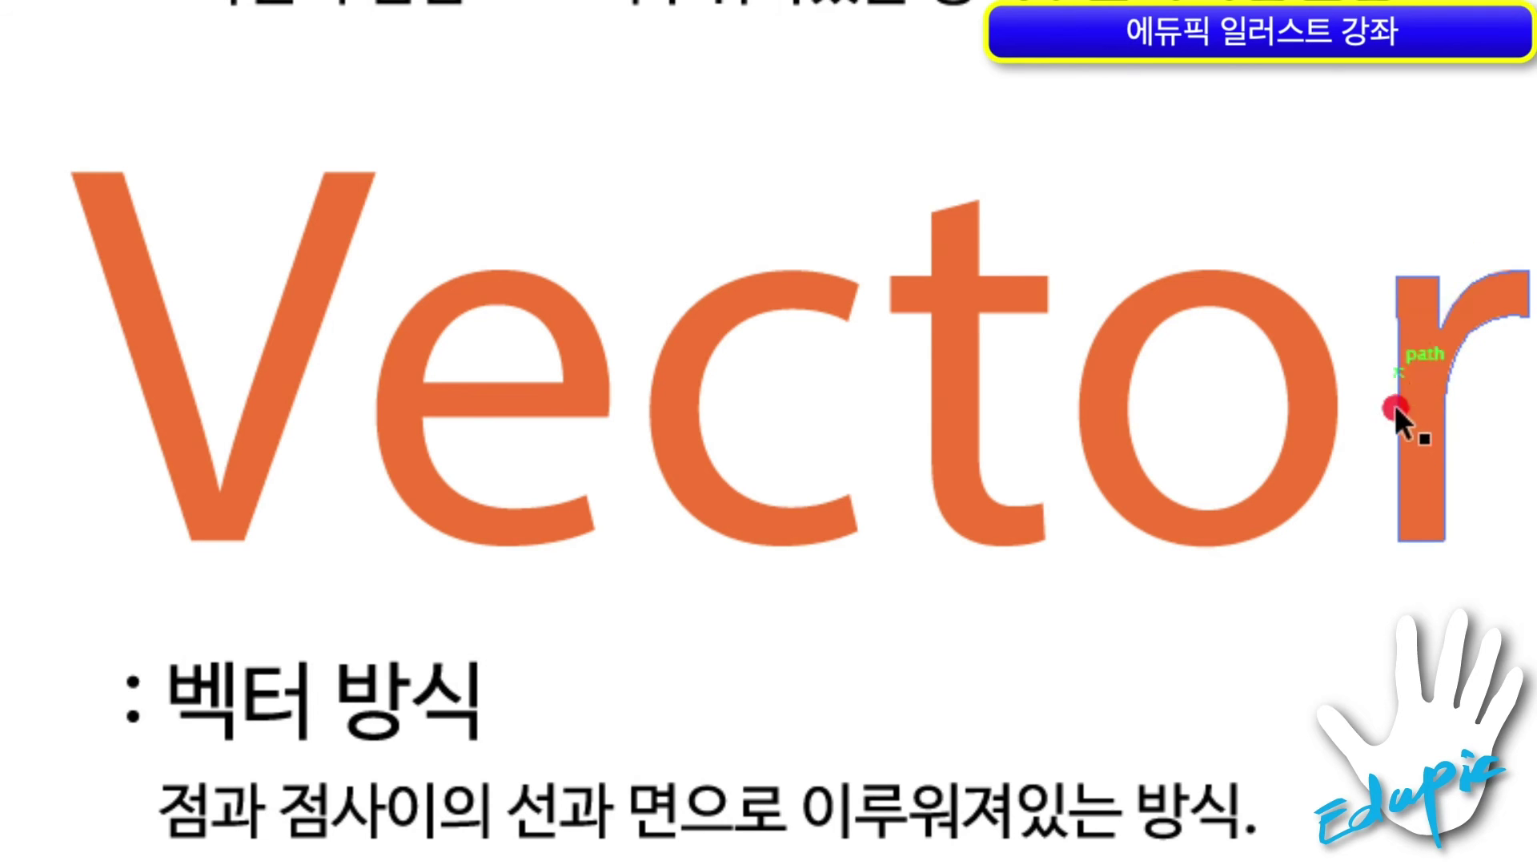
pyautogui.click(1418, 282)
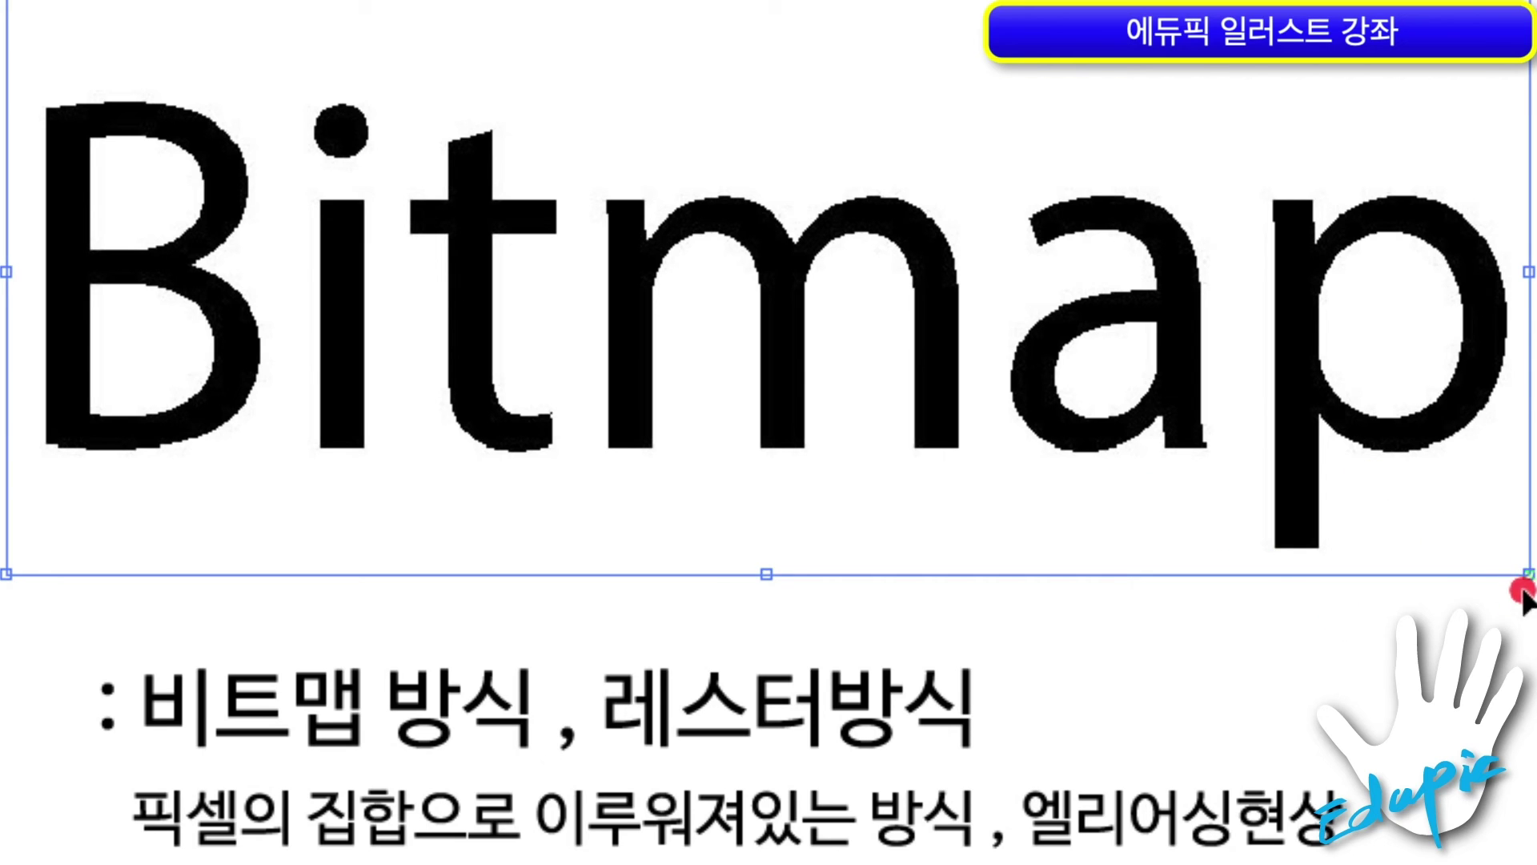
pyautogui.moveTo(1525, 570); pyautogui.dragTo(1536, 765)
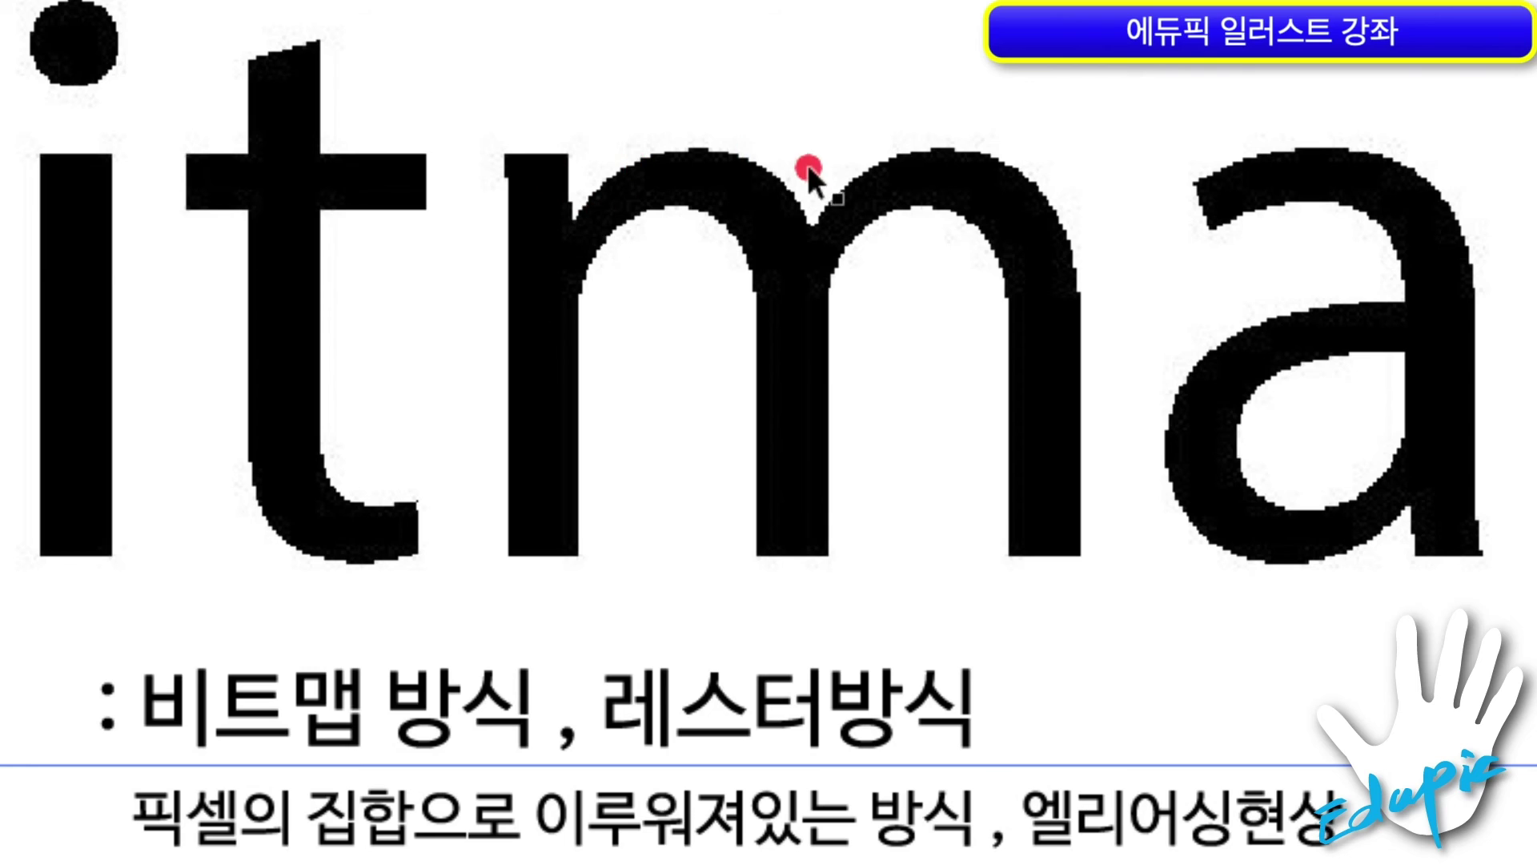
pyautogui.hotkey('ctrl', 'shift', 'a')
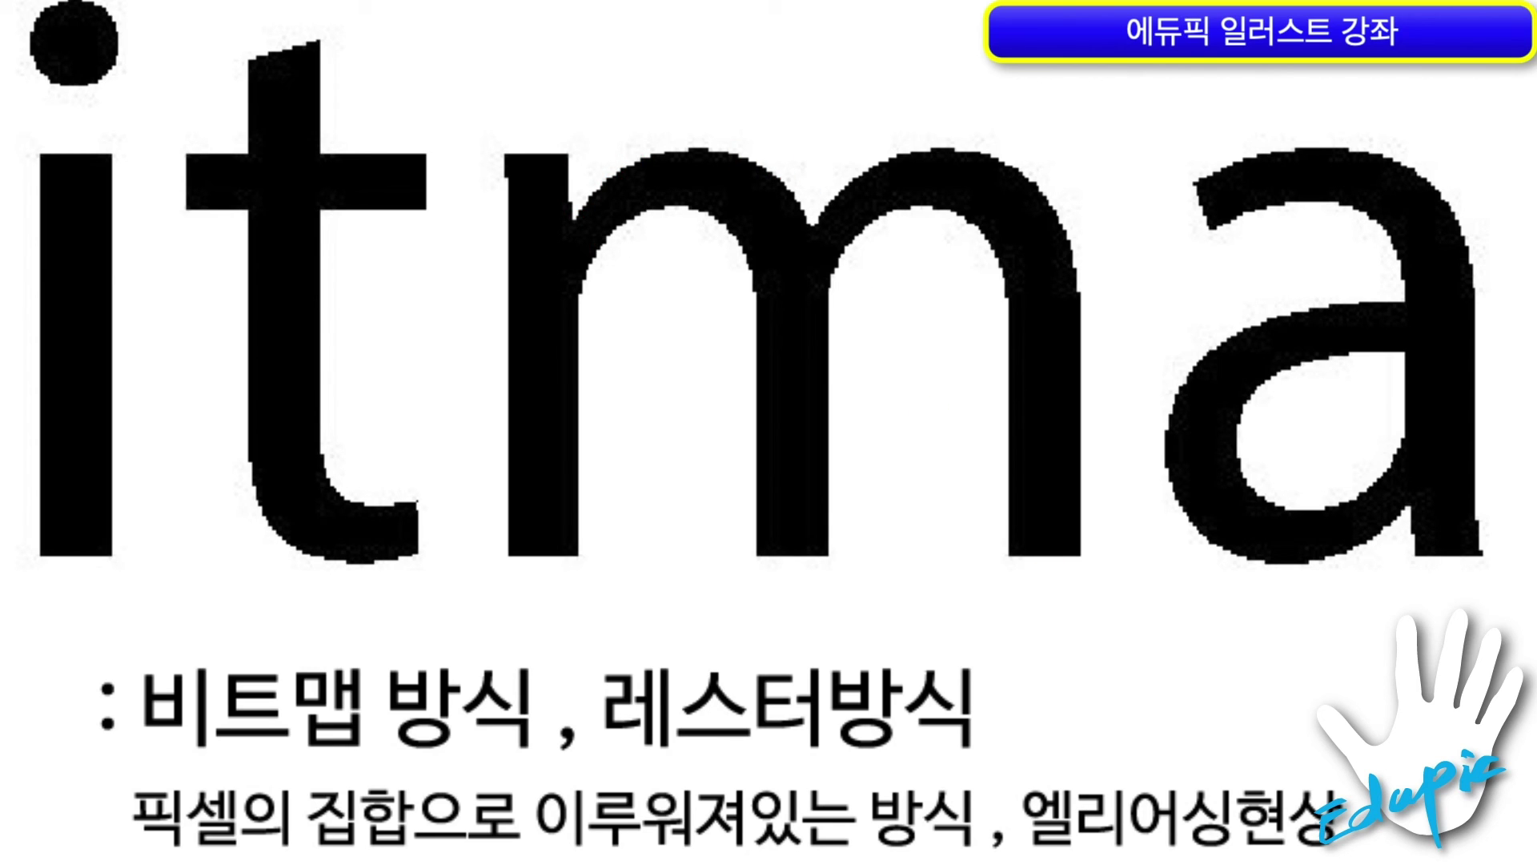
pyautogui.hotkey('ctrl', 'z')
pyautogui.hotkey('ctrl', 'shift', 'a')
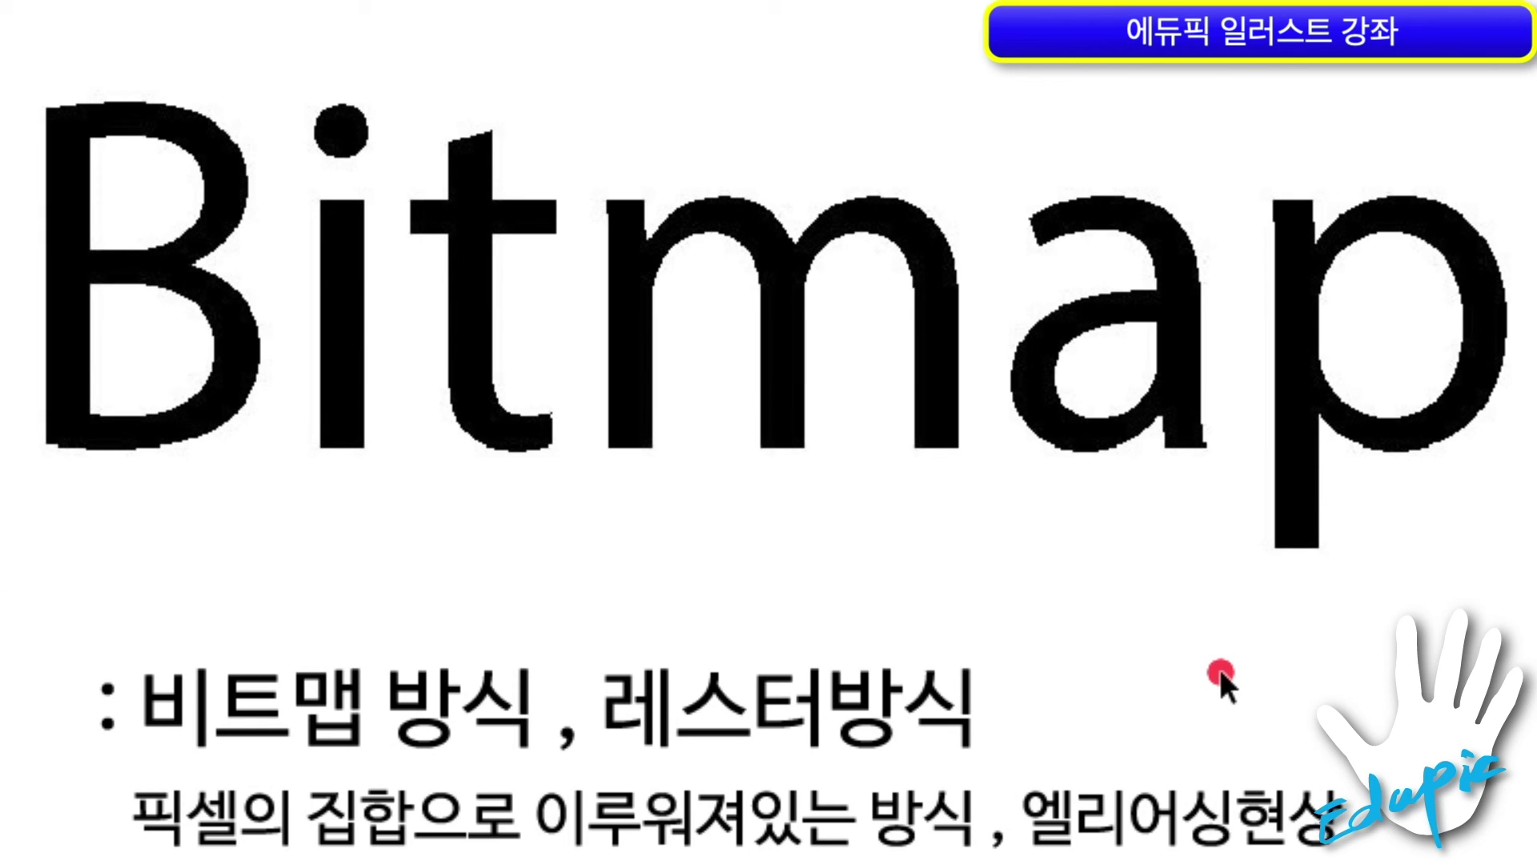